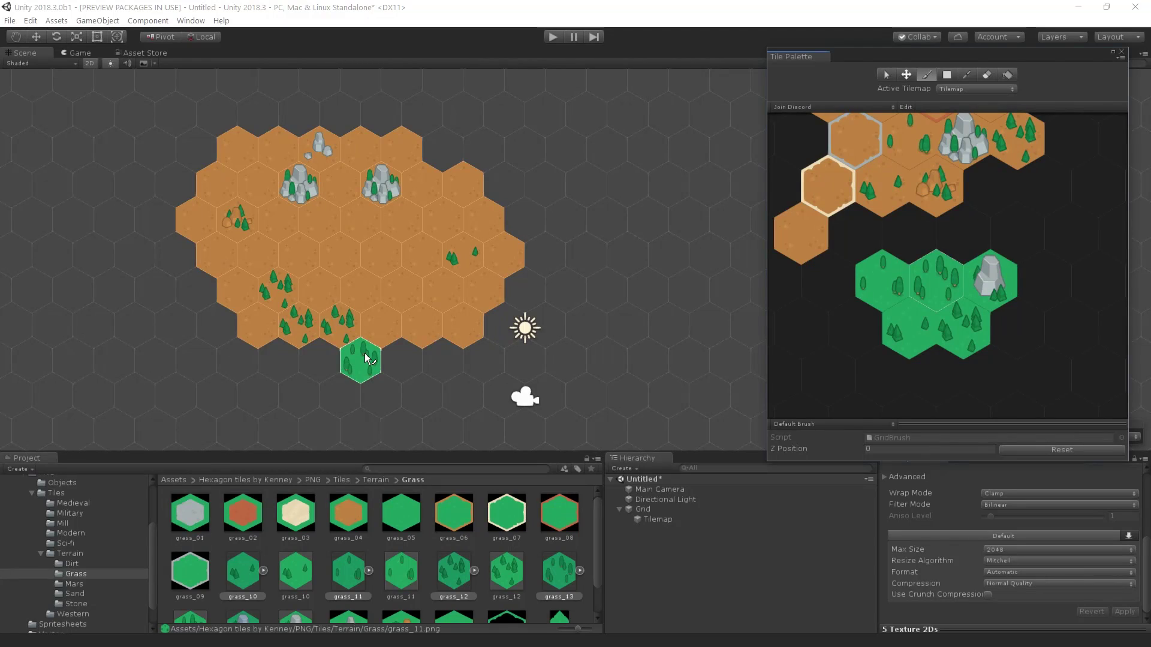
# Step: Paint the lower-left edge, left edge and bottom row with sparse-tree grass hexes
pyautogui.moveTo(366, 358)
pyautogui.mouseDown()
pyautogui.moveTo(242, 366)
pyautogui.moveTo(229, 354)
pyautogui.moveTo(152, 214)
pyautogui.moveTo(203, 127)
pyautogui.mouseUp()
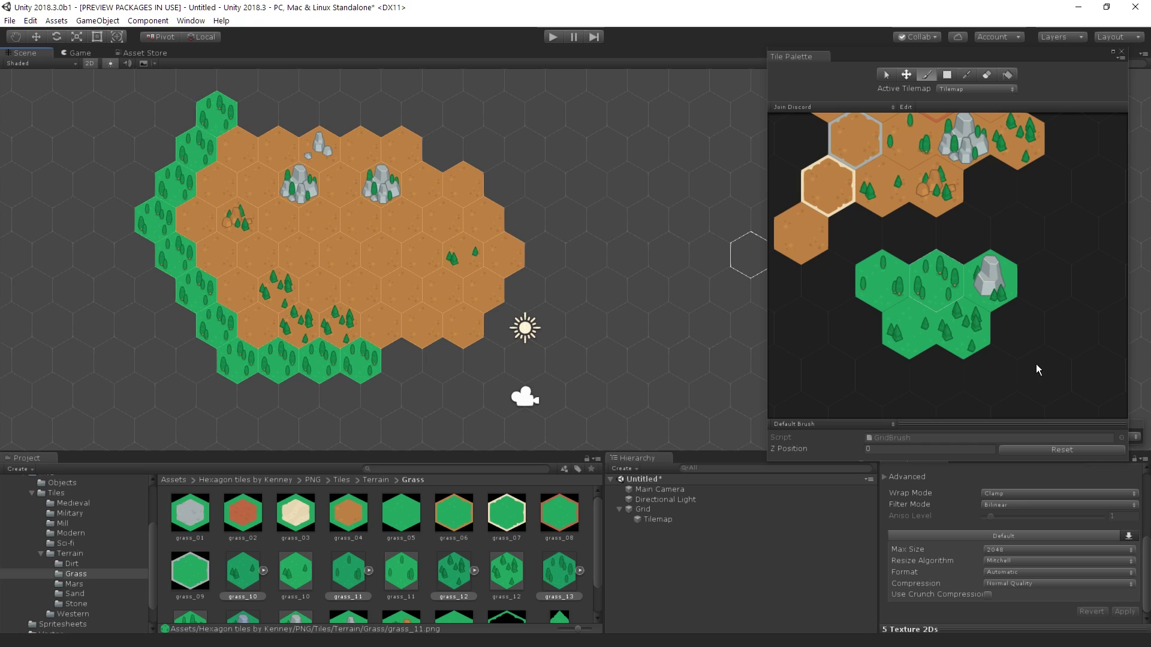
pyautogui.click(909, 329)
pyautogui.moveTo(144, 217); pyautogui.dragTo(196, 290)
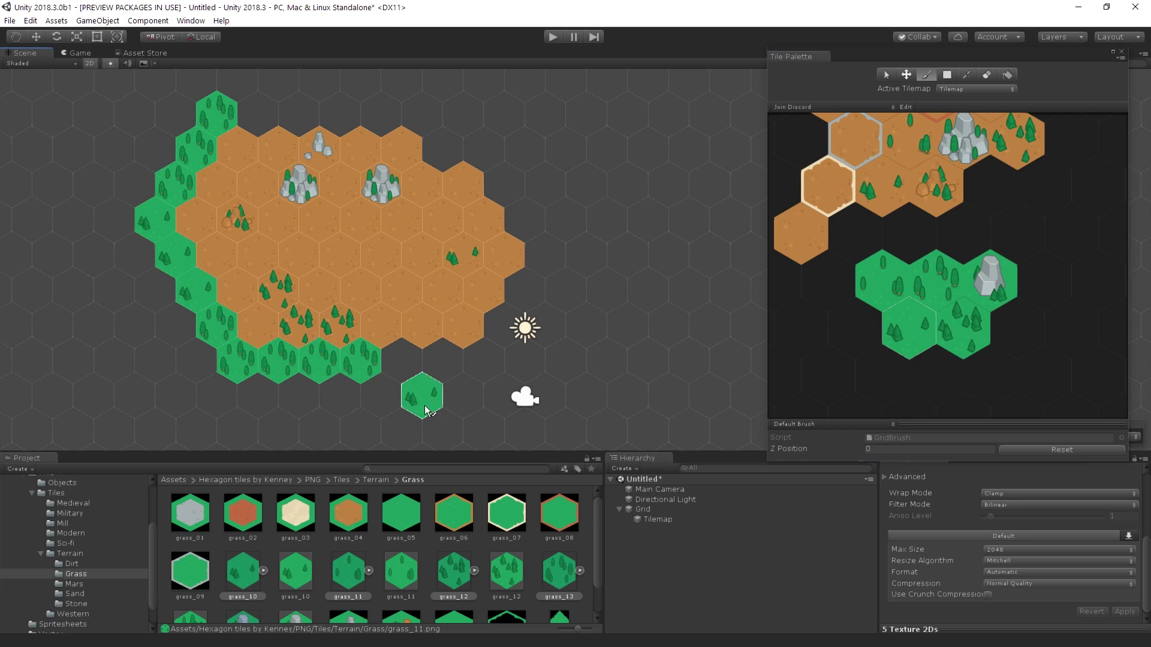
pyautogui.moveTo(238, 365); pyautogui.dragTo(318, 363)
# Step: Paint dense-forest grass along the top row and two more grass hexes beside the bottom row
pyautogui.click(963, 333)
pyautogui.moveTo(217, 115); pyautogui.dragTo(301, 115)
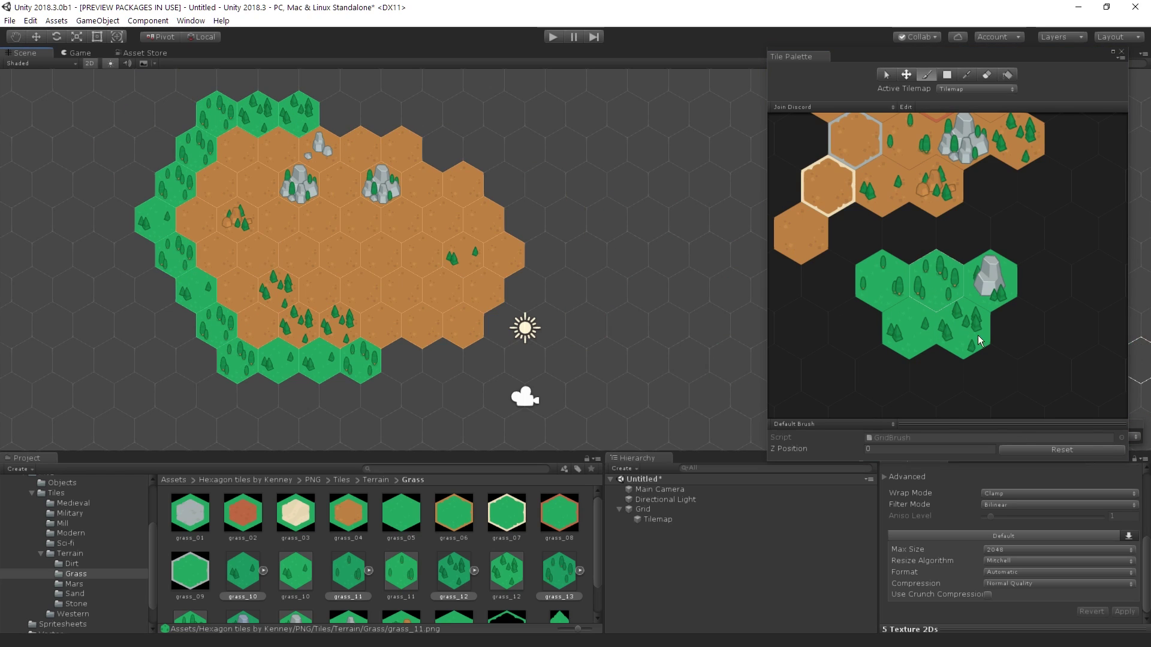
pyautogui.click(910, 331)
pyautogui.moveTo(401, 359)
pyautogui.mouseDown()
pyautogui.moveTo(450, 360)
pyautogui.moveTo(527, 327)
pyautogui.moveTo(518, 282)
pyautogui.moveTo(541, 249)
pyautogui.moveTo(513, 187)
pyautogui.moveTo(479, 153)
pyautogui.moveTo(415, 119)
pyautogui.moveTo(331, 113)
pyautogui.mouseUp()
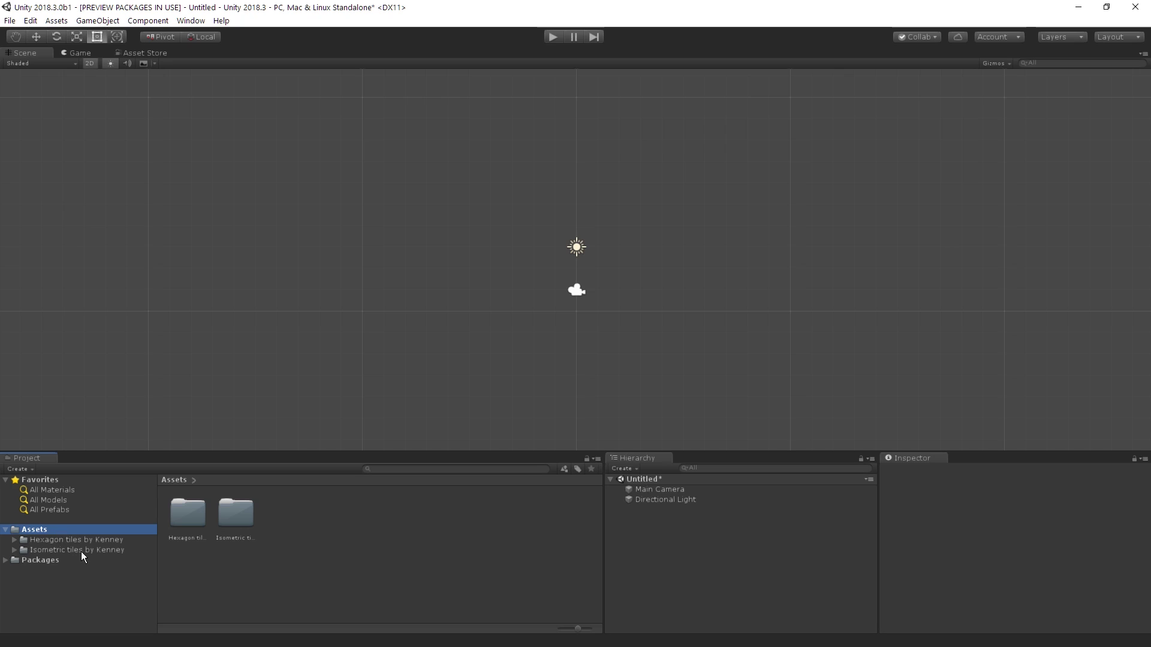
# Step: Browse the Hexagon tiles by Kenney and Isometric tiles by Kenney folders one at a time
pyautogui.click(101, 539)
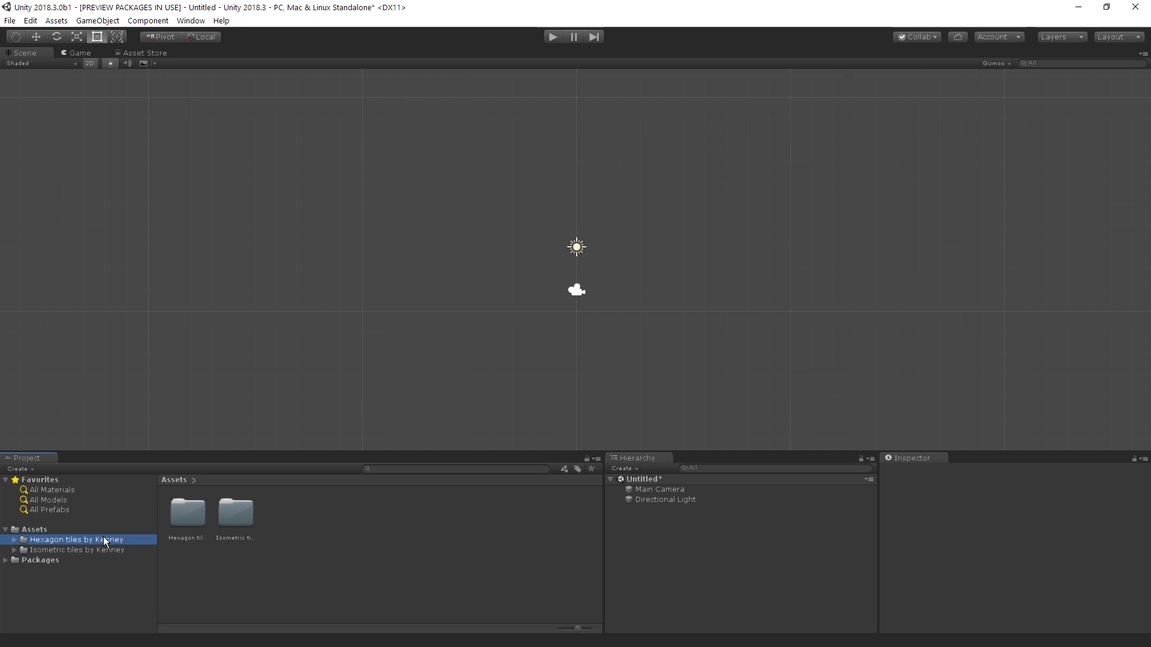
pyautogui.click(75, 550)
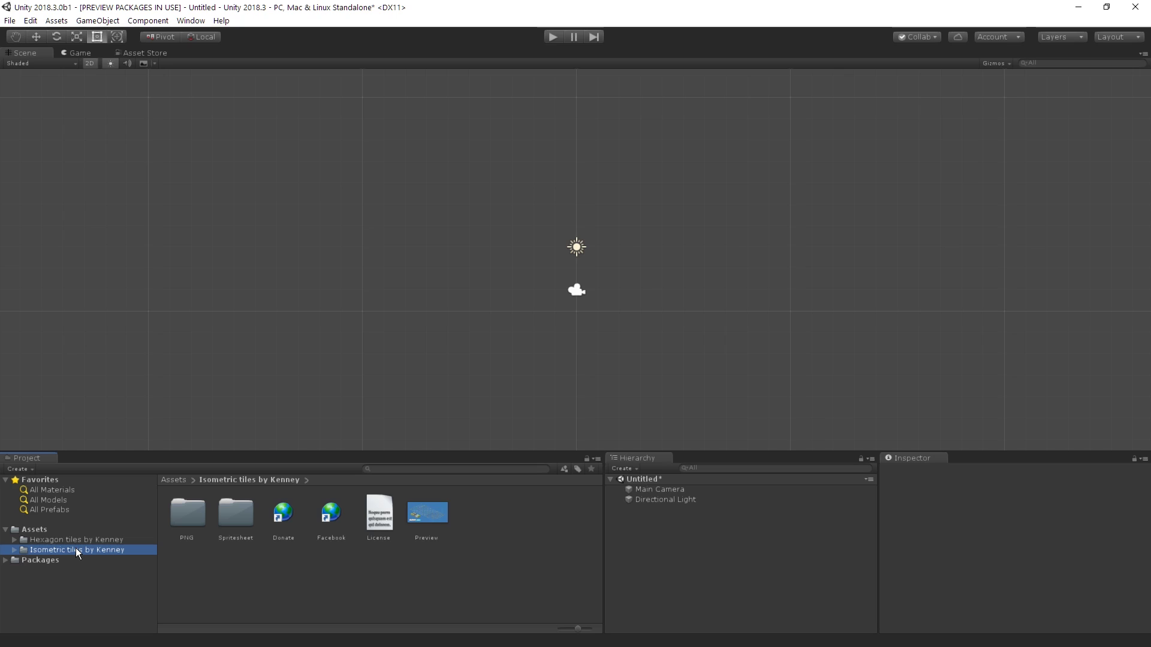
pyautogui.click(253, 231)
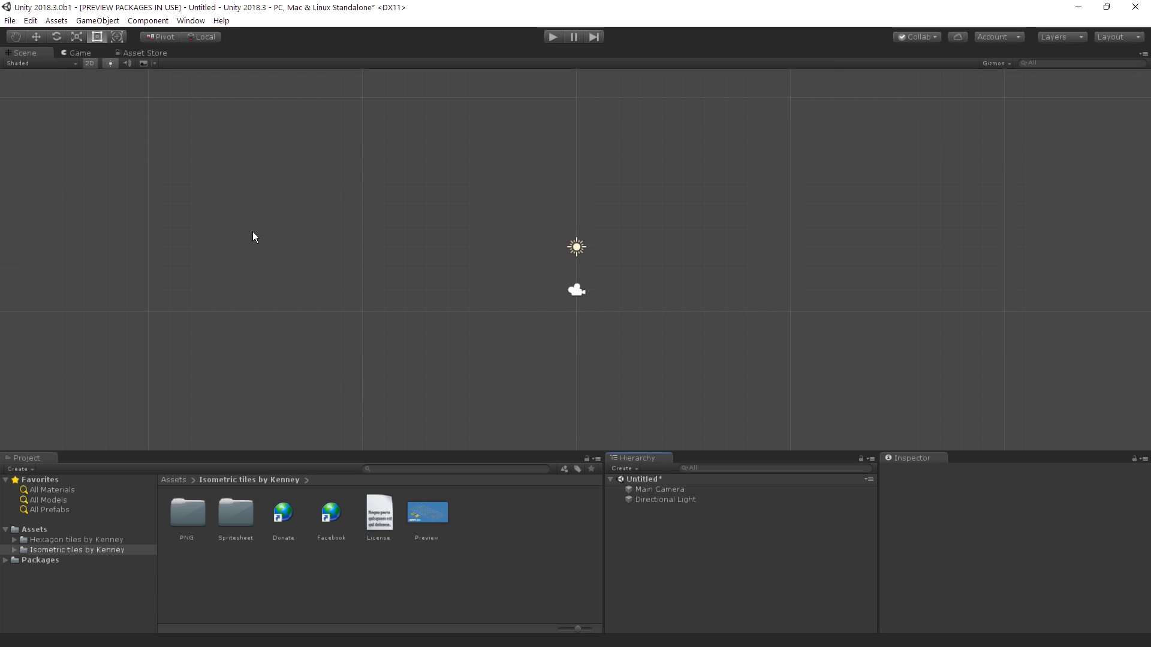
# Step: Multi-select both Kenney folders so their tiles appear together in the Project browser
pyautogui.click(63, 541)
pyautogui.keyDown('shift'); pyautogui.click(57, 549); pyautogui.keyUp('shift')
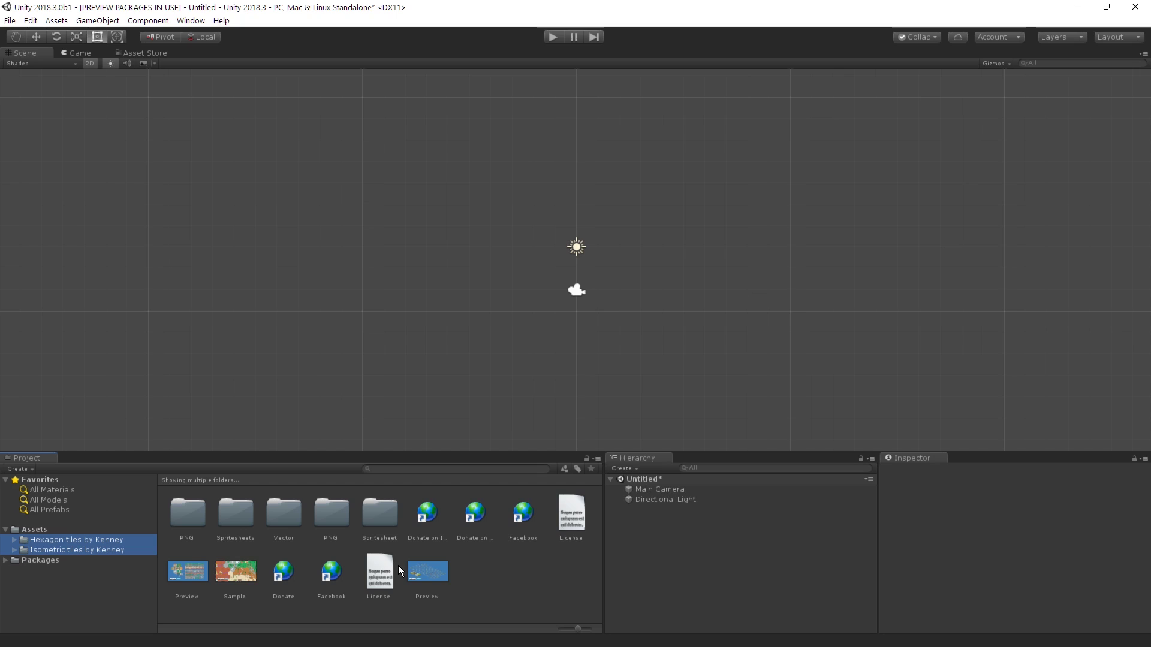
pyautogui.click(699, 493)
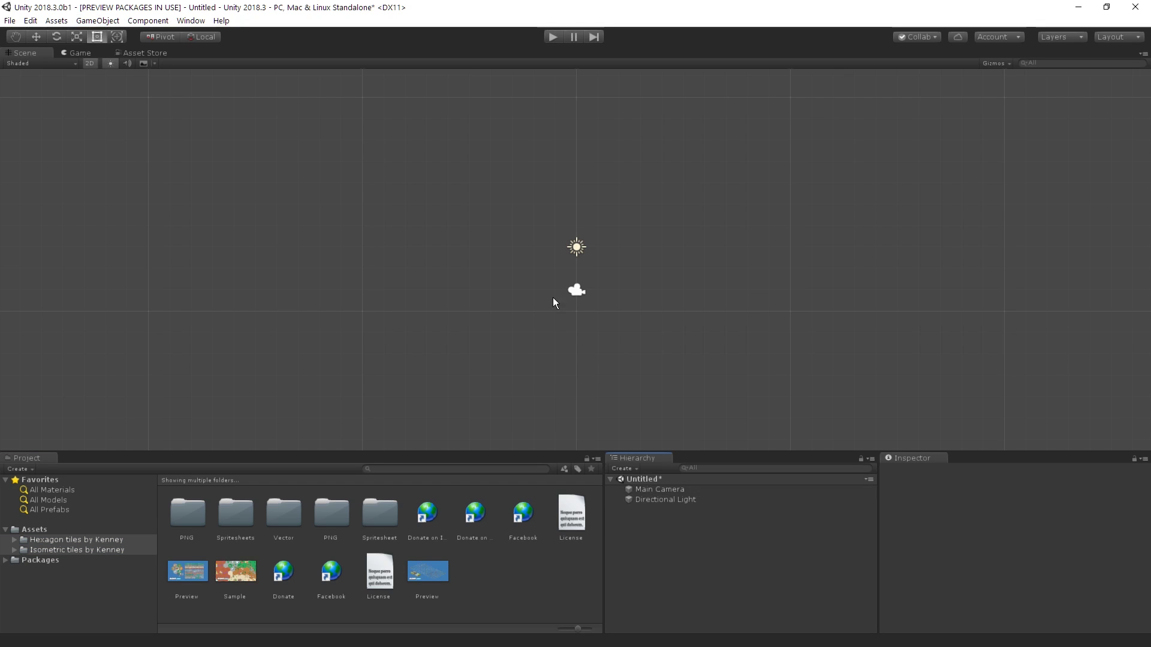
pyautogui.click(116, 23)
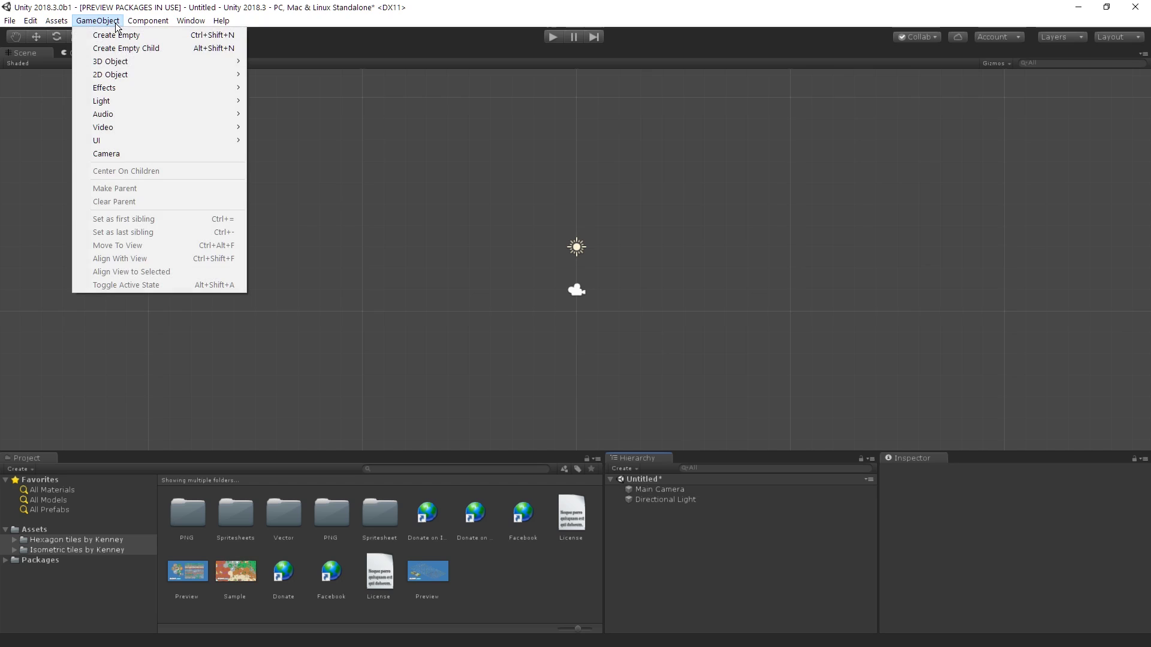
# Step: Create a Hexagonal Point Top Tilemap from the GameObject > 2D Object menu
pyautogui.moveTo(201, 74)
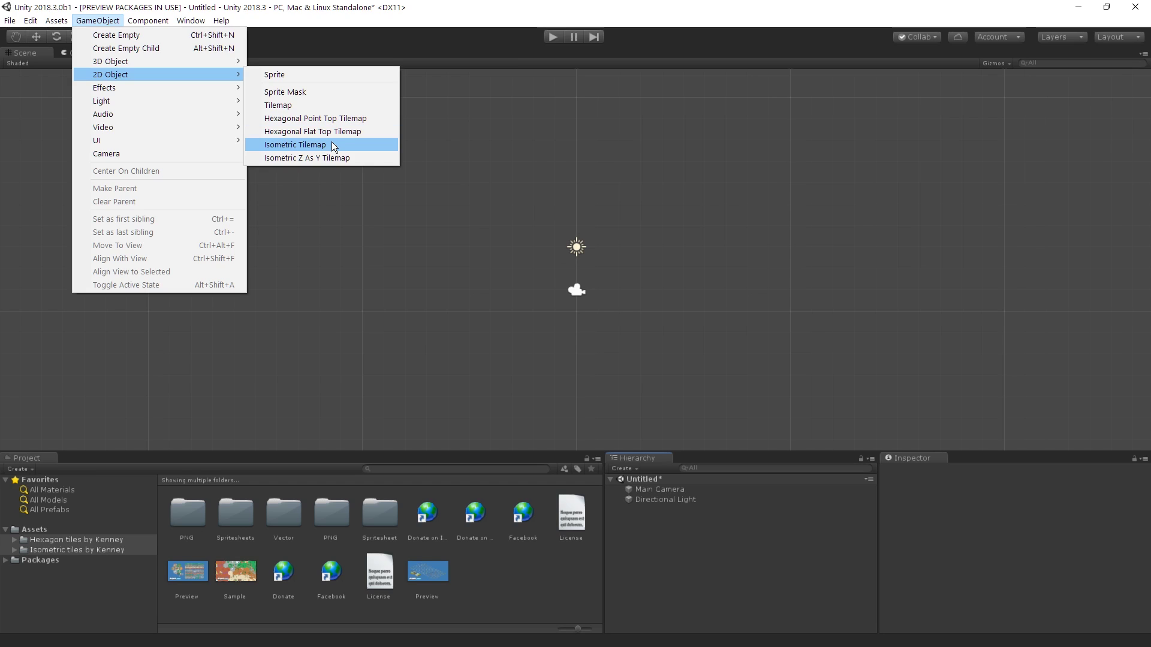
pyautogui.click(374, 125)
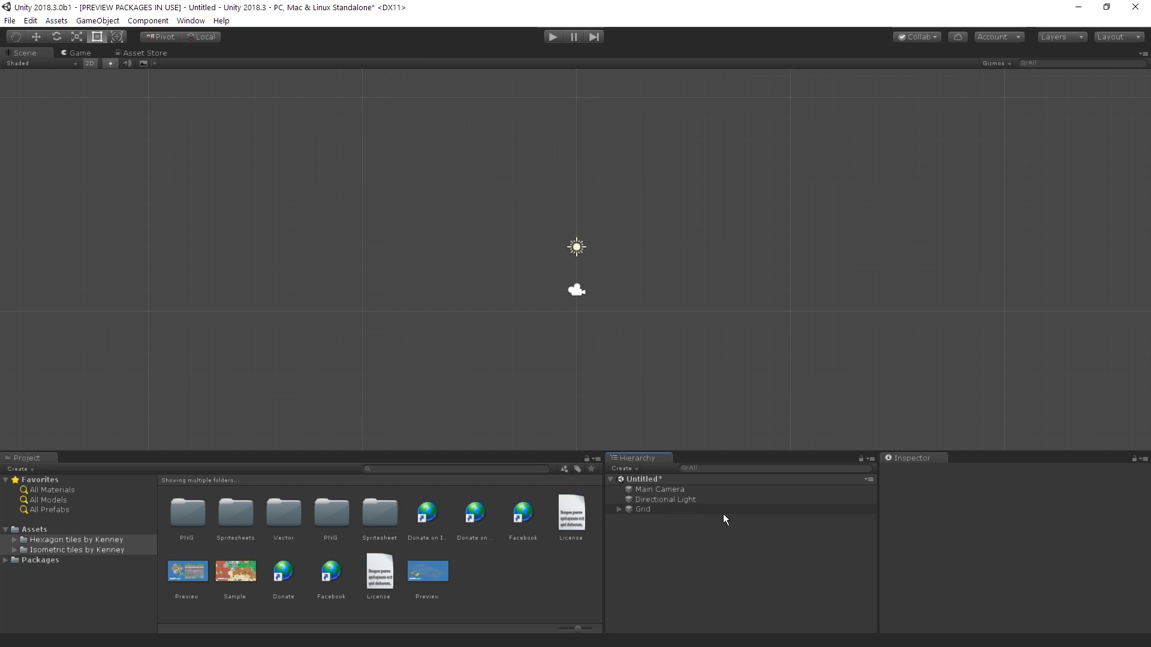
pyautogui.click(662, 510)
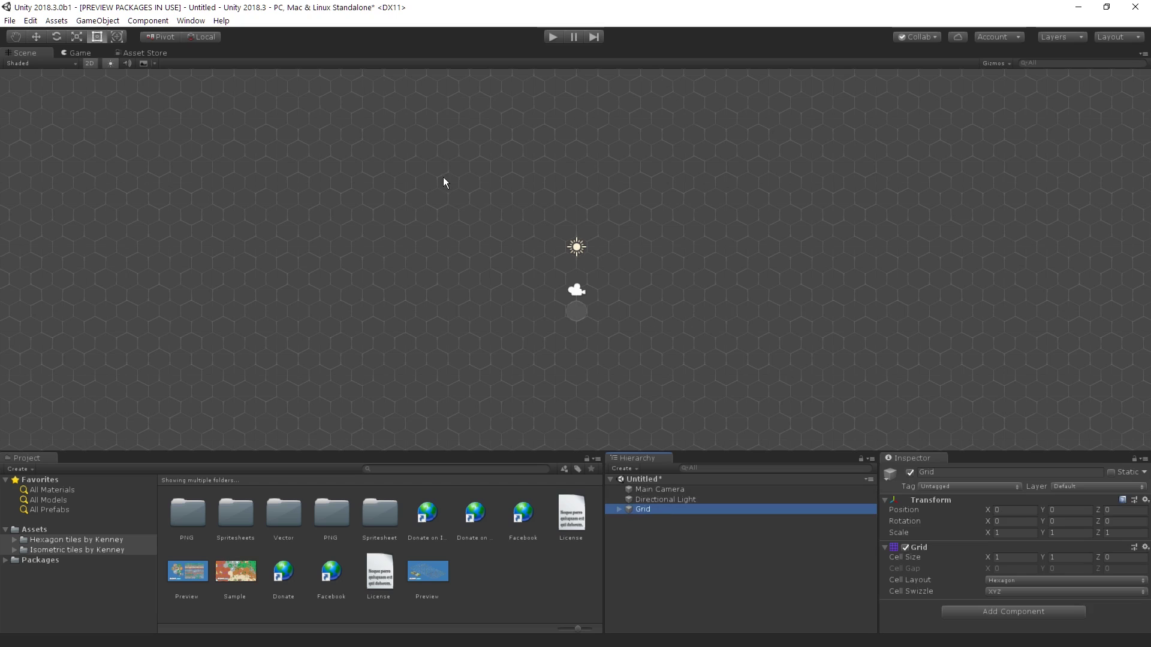
pyautogui.scroll(5, 632, 243)
pyautogui.scroll(2, 548, 296)
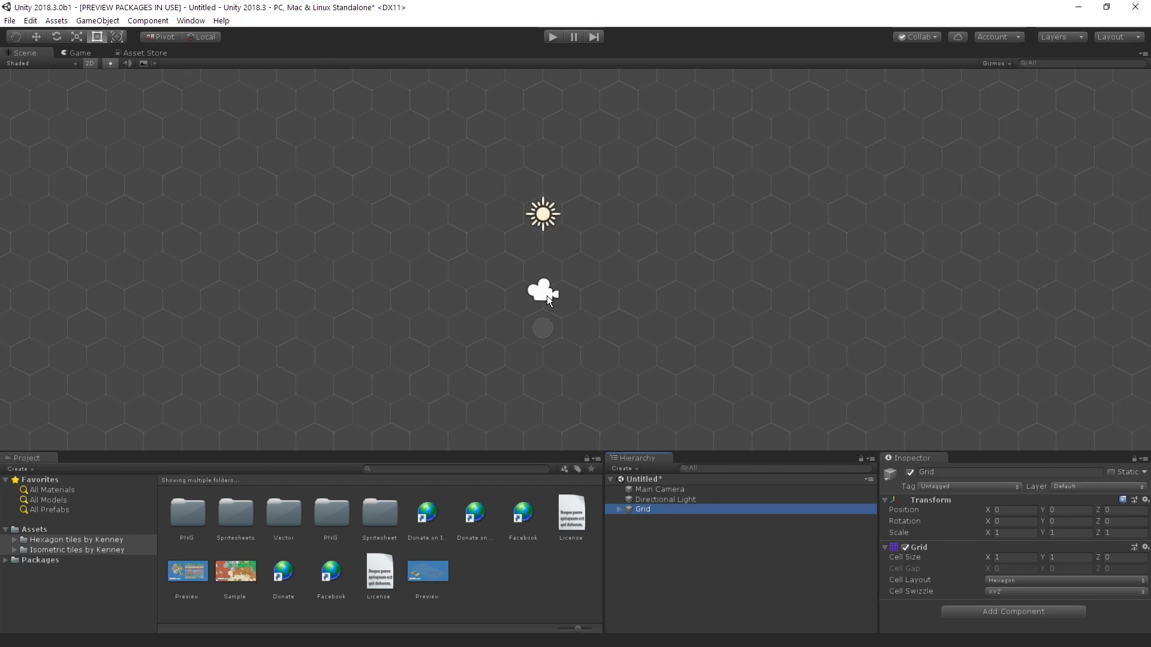
pyautogui.click(758, 242)
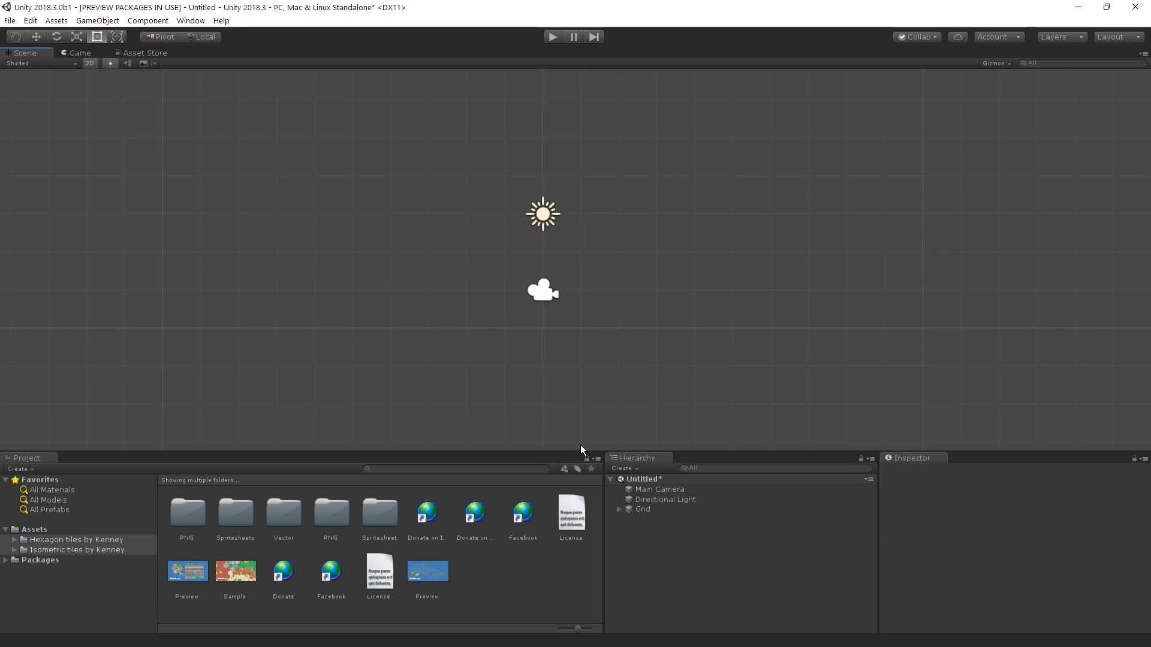
# Step: Open the Tile Palette window from Window > 2D and dock it up and to the left
pyautogui.click(190, 20)
pyautogui.moveTo(293, 206)
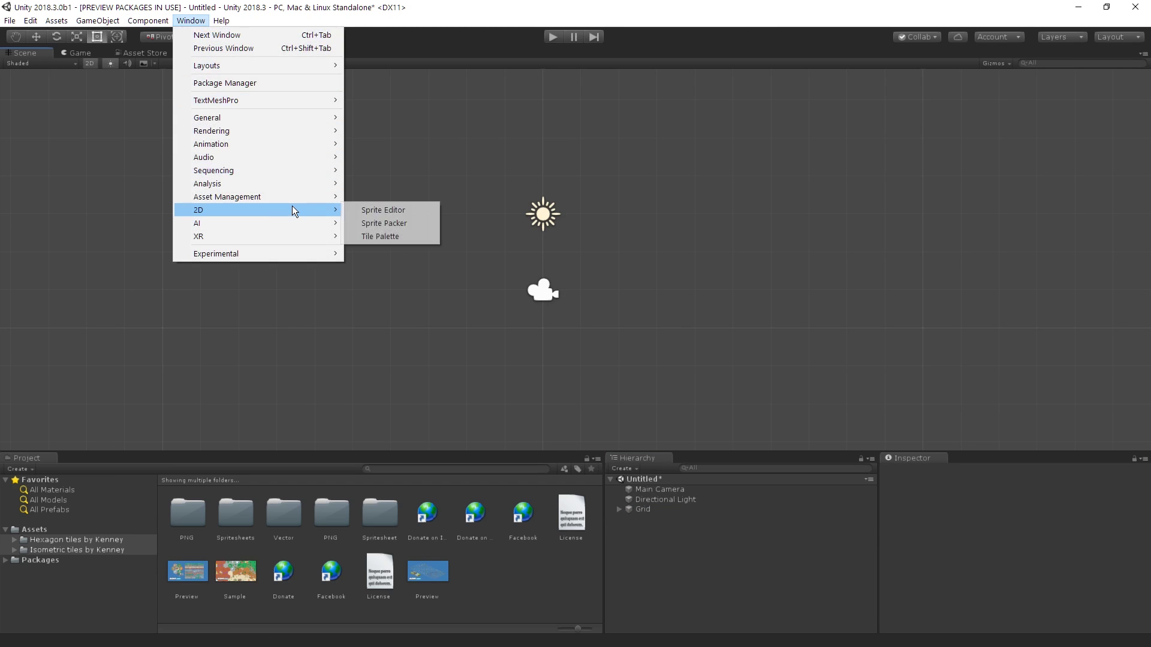
pyautogui.click(417, 238)
pyautogui.moveTo(813, 87); pyautogui.dragTo(755, 54)
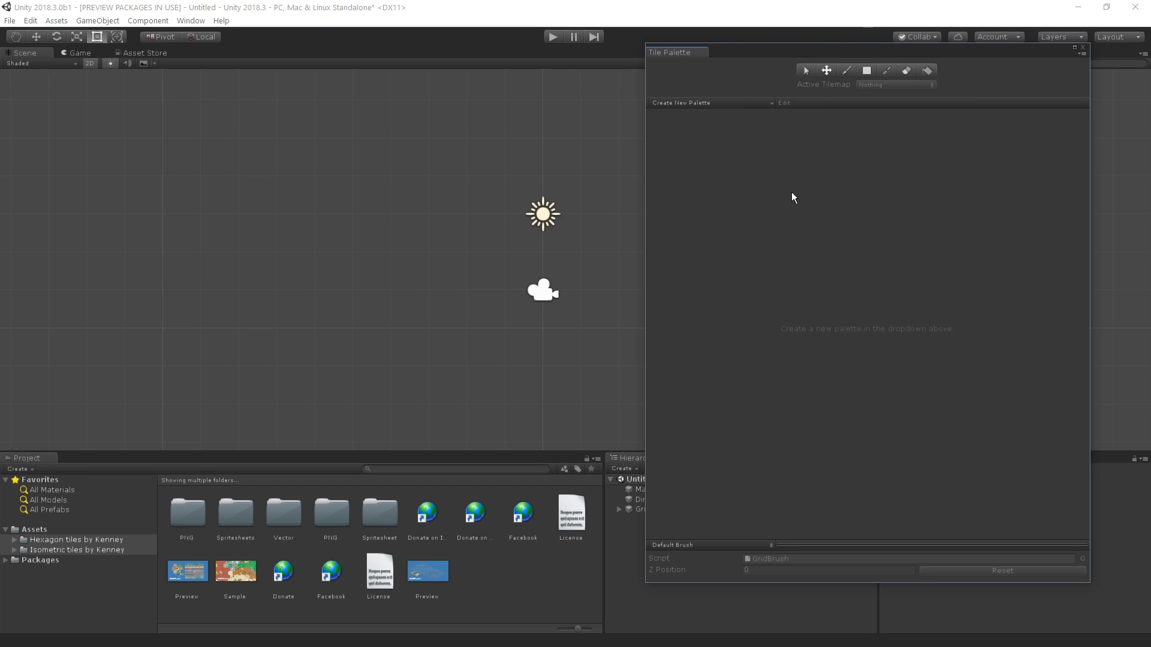
# Step: Start a new tile palette, replacing the name 'Sykoo's Palette' with 'Join Discord'
pyautogui.click(725, 104)
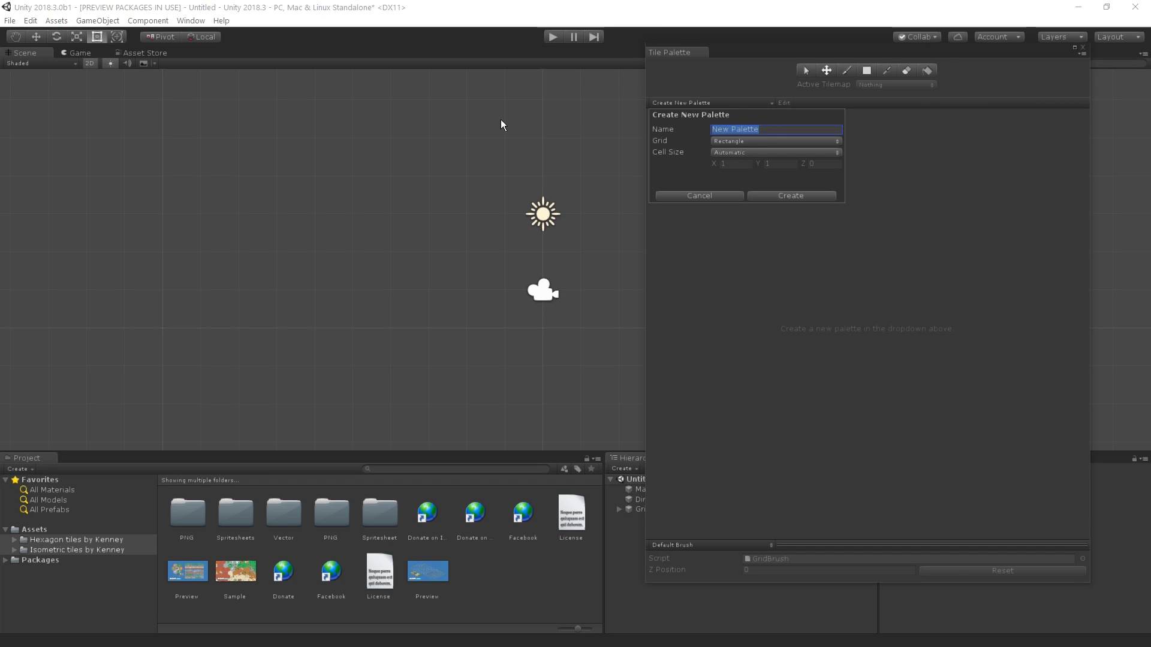
pyautogui.write("Sykoo's Palette")
pyautogui.hotkey('ctrl', 'a')
pyautogui.press('BackSpace')
pyautogui.write('Join Disco')
# Step: Set the palette grid to Hexagon (Point Top) and save it in the Hexagon tiles by Kenney folder
pyautogui.click(769, 142)
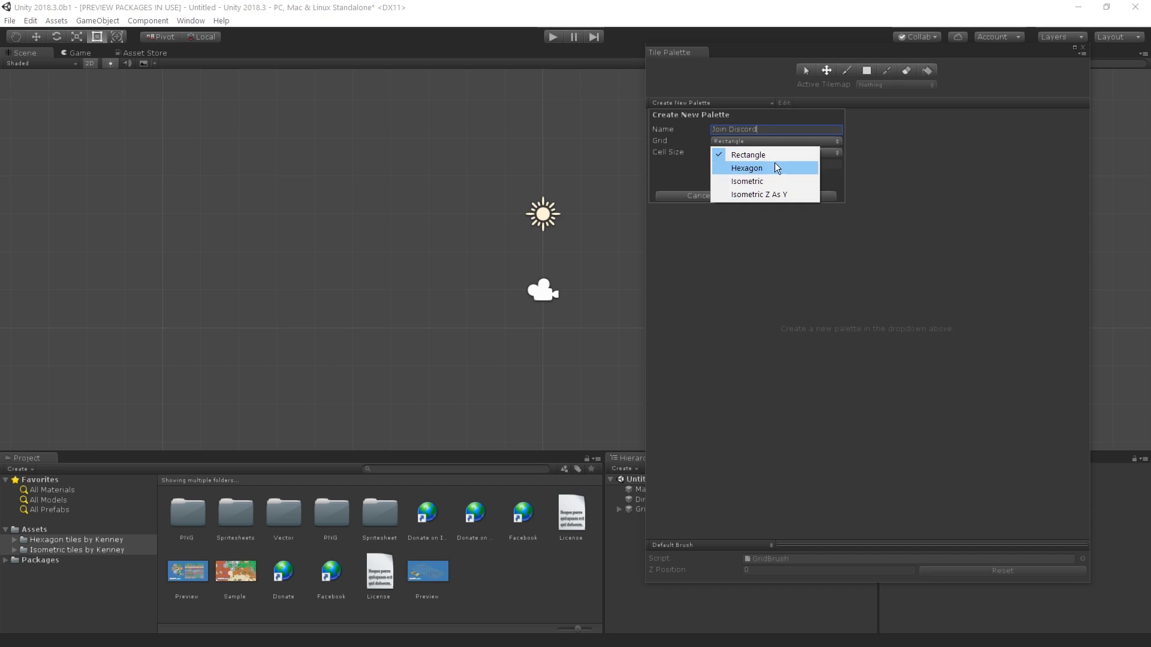
pyautogui.click(779, 169)
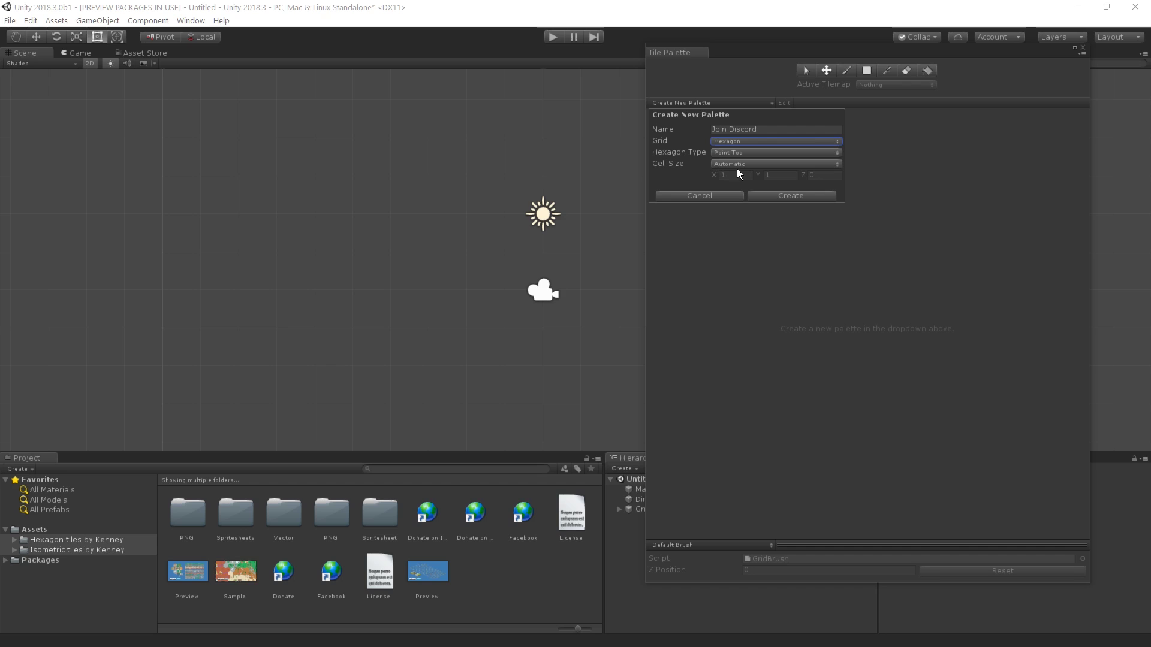
pyautogui.click(814, 199)
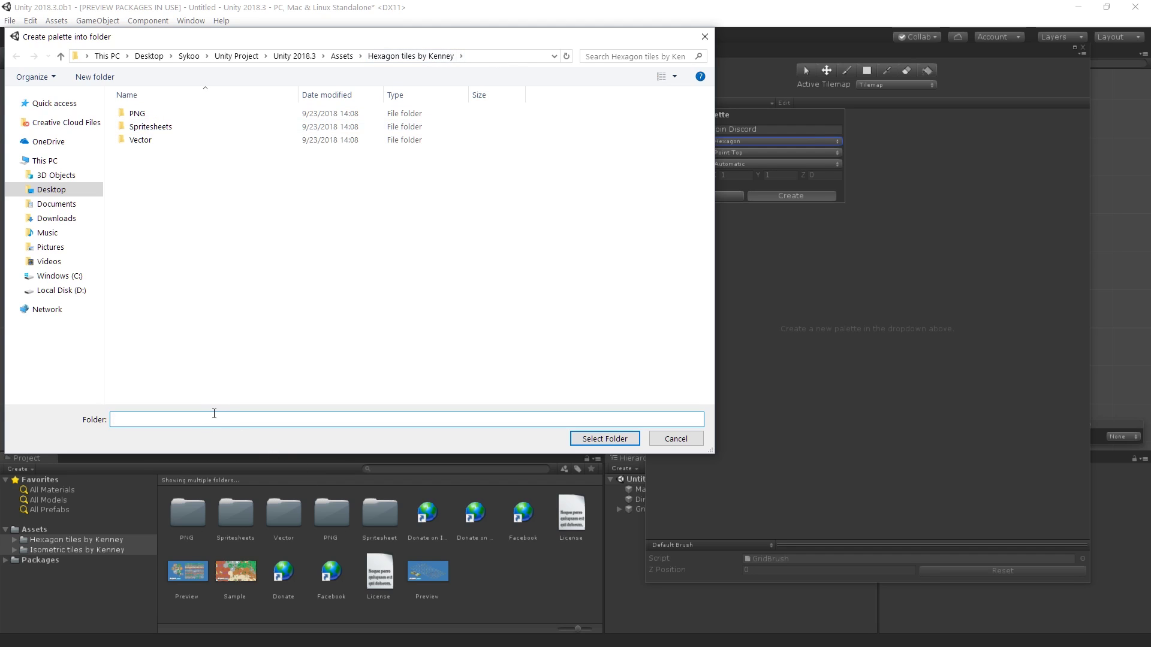
pyautogui.click(606, 438)
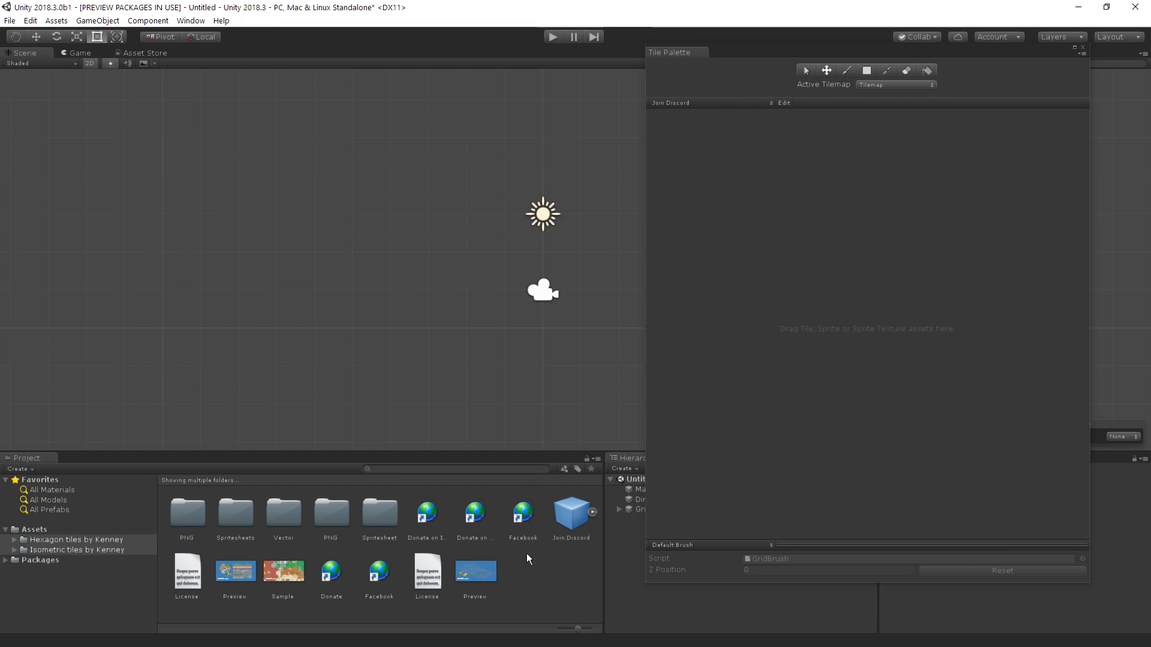